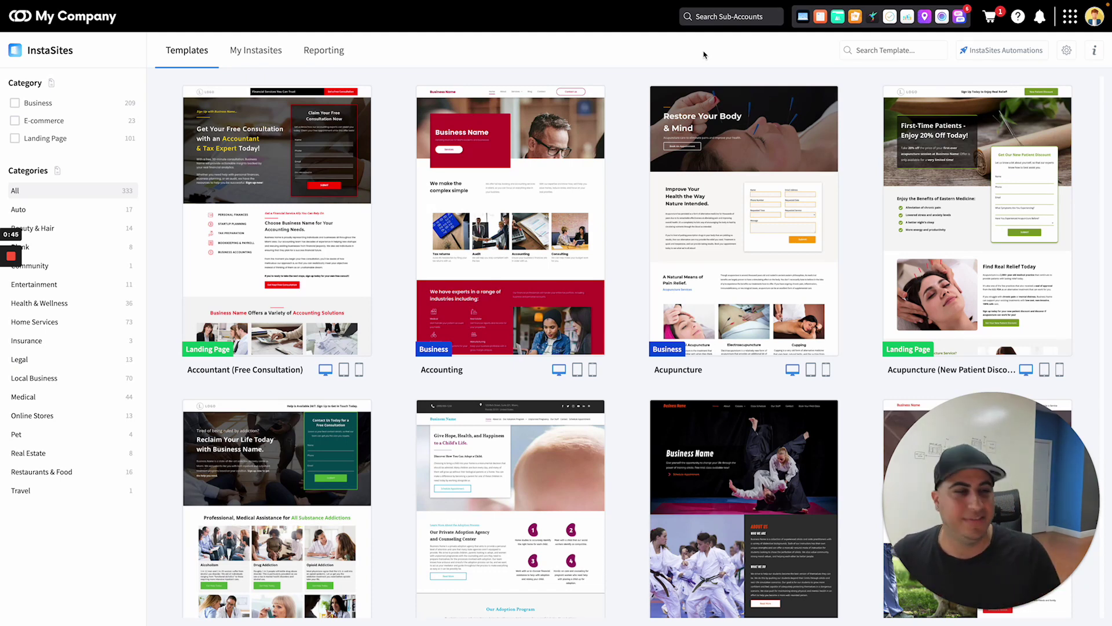
Open InstaSites Automations and review the existing Plumbers Lead Gen campaign.
{"action": "left_click", "coordinate": [989, 54]}
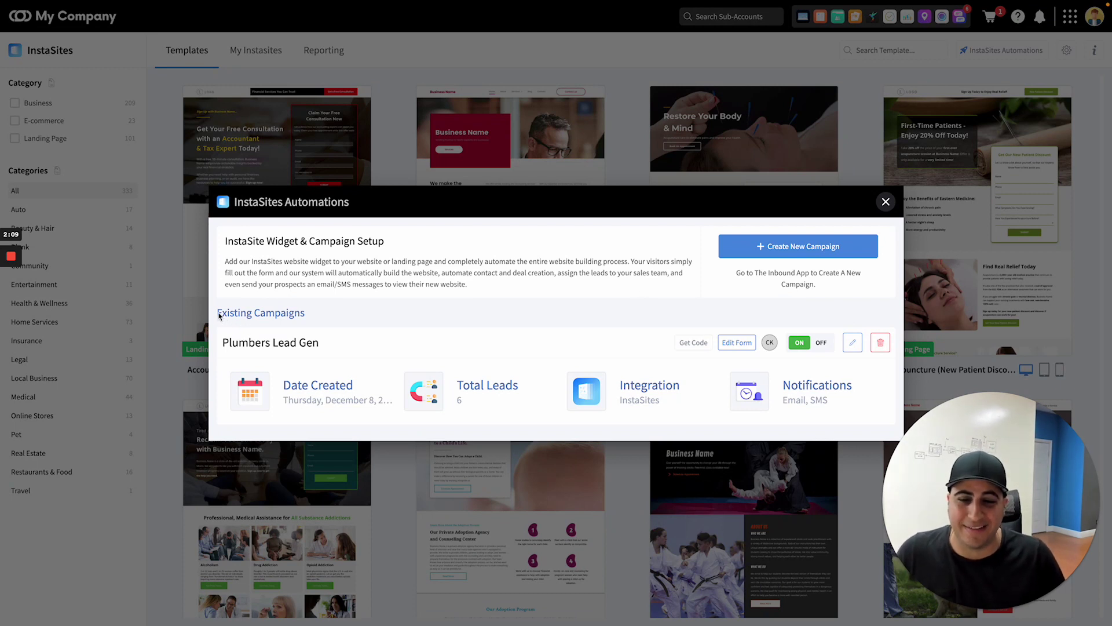
{"action": "left_click_drag", "start_coordinate": [217, 315], "coordinate": [378, 314]}
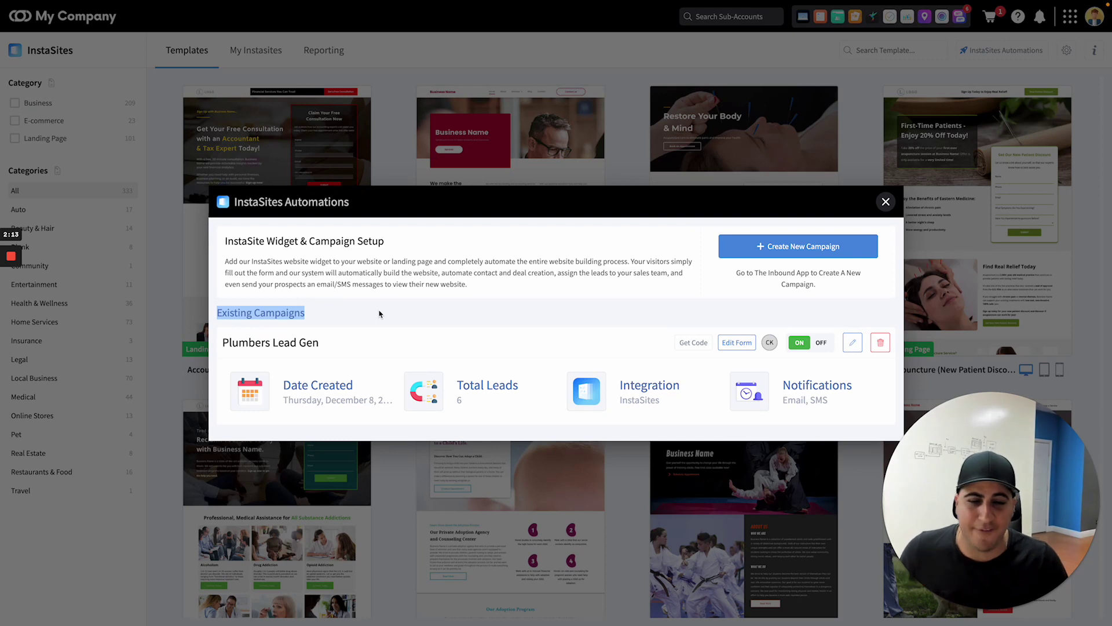
{"action": "left_click", "coordinate": [378, 313]}
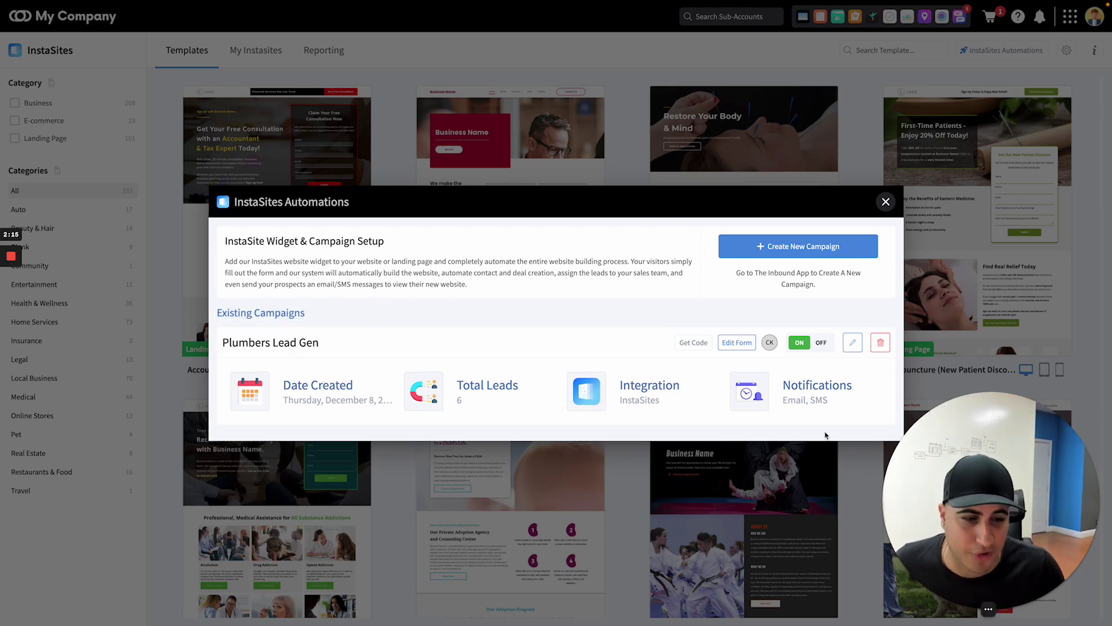
{"action": "left_click", "coordinate": [529, 299]}
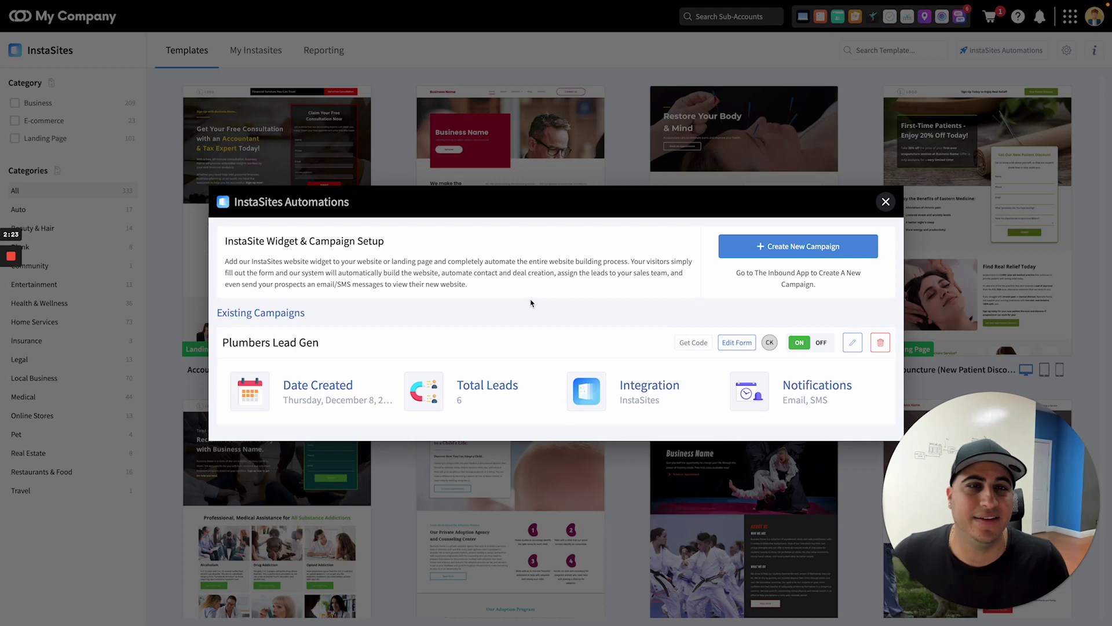
Start a new automation campaign named 'Plumbers'.
{"action": "left_click", "coordinate": [774, 246]}
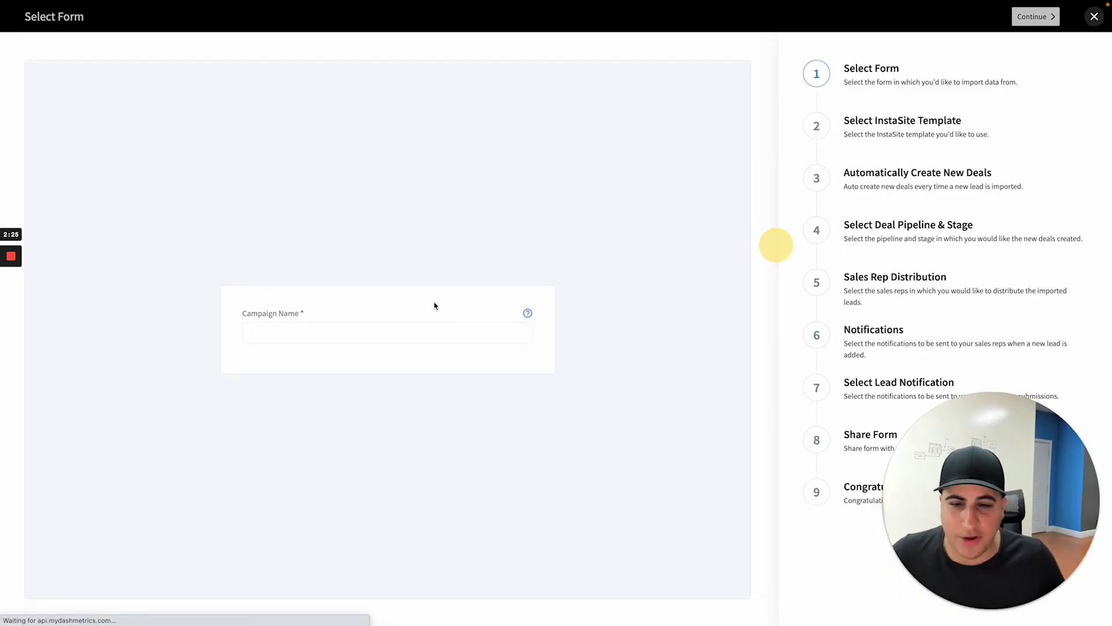
{"action": "left_click", "coordinate": [283, 328]}
{"action": "type", "text": "Pl"}
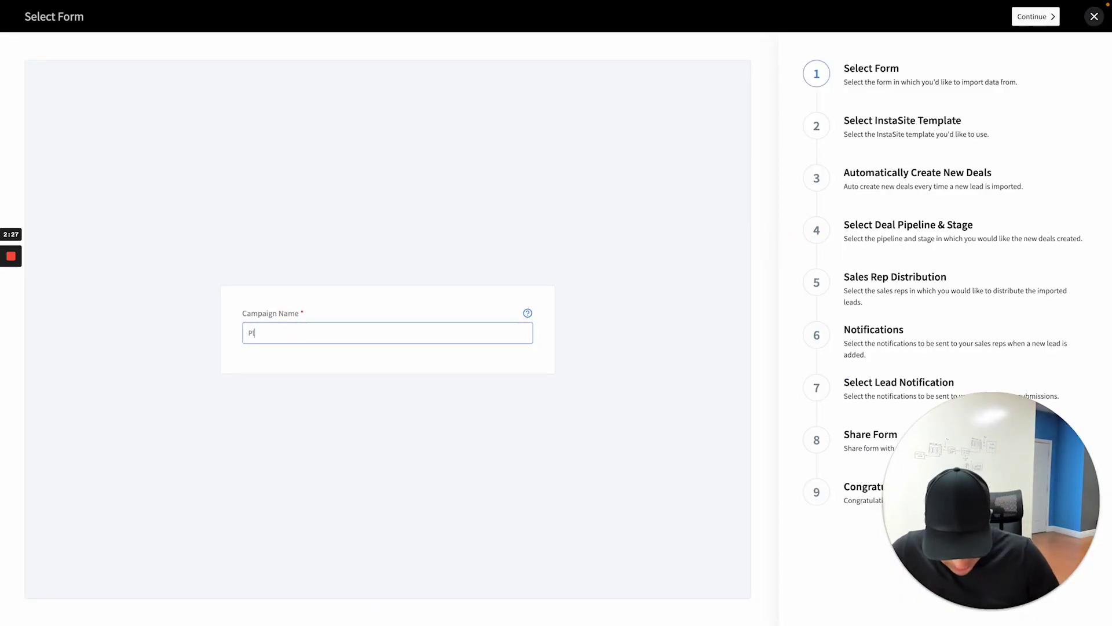
{"action": "type", "text": "umbers"}
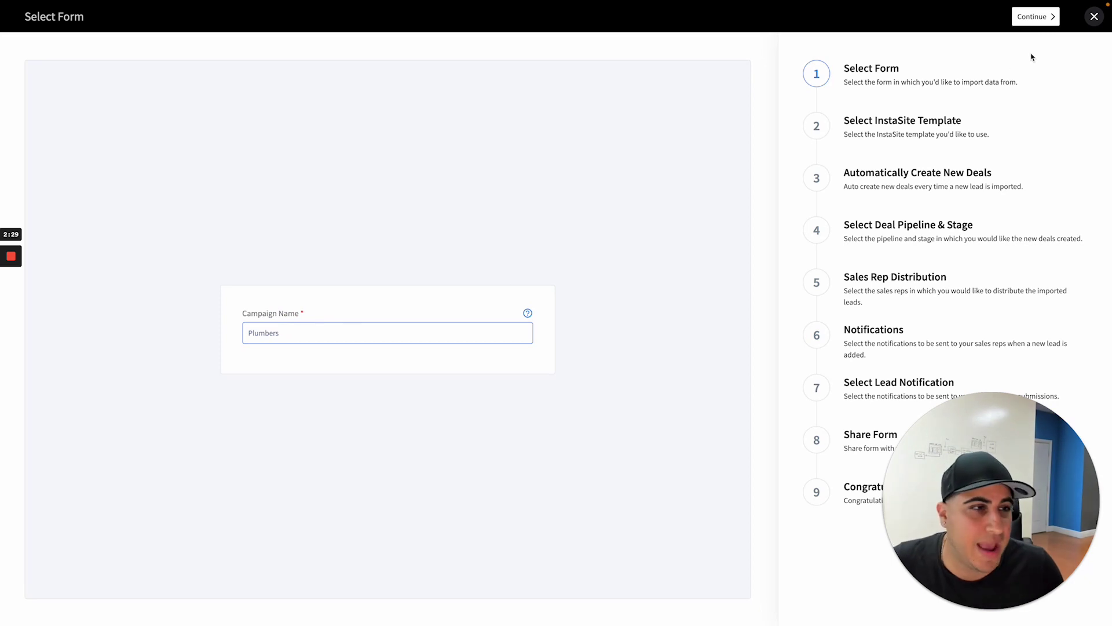
{"action": "left_click", "coordinate": [1030, 17]}
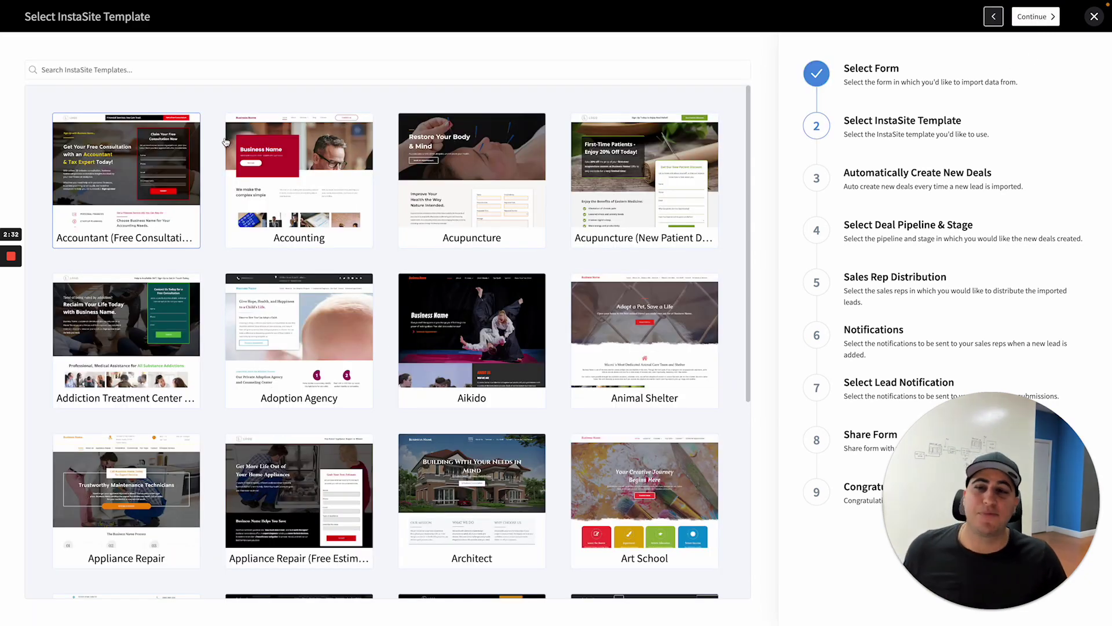
Search 'plumbing' and select the Plumbing V1 site template.
{"action": "left_click", "coordinate": [154, 70]}
{"action": "type", "text": "plumbing"}
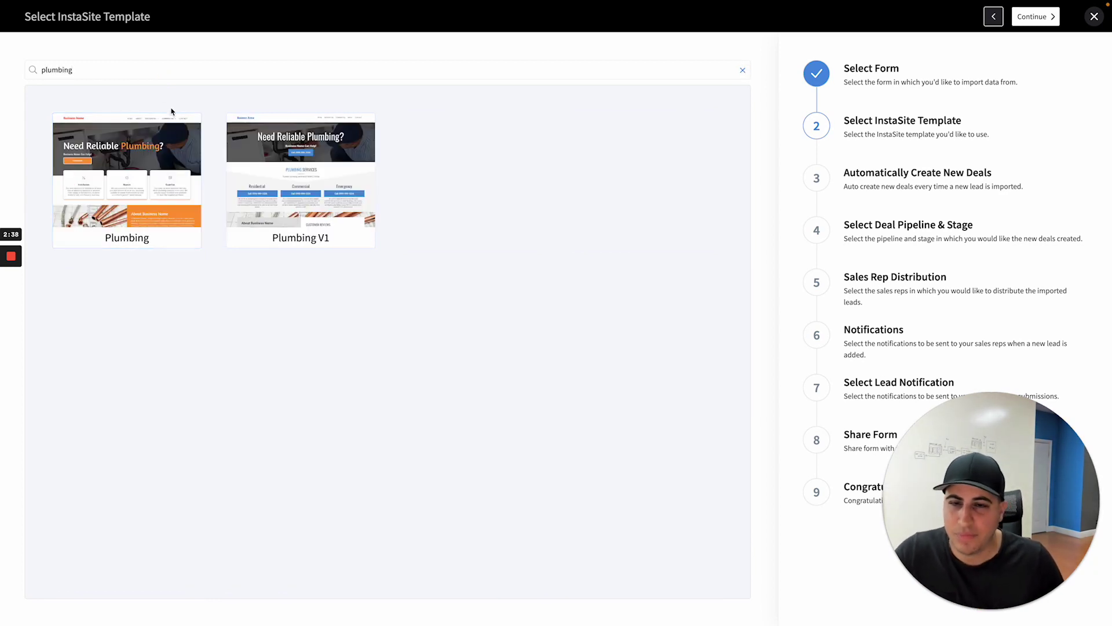
{"action": "left_click", "coordinate": [258, 189]}
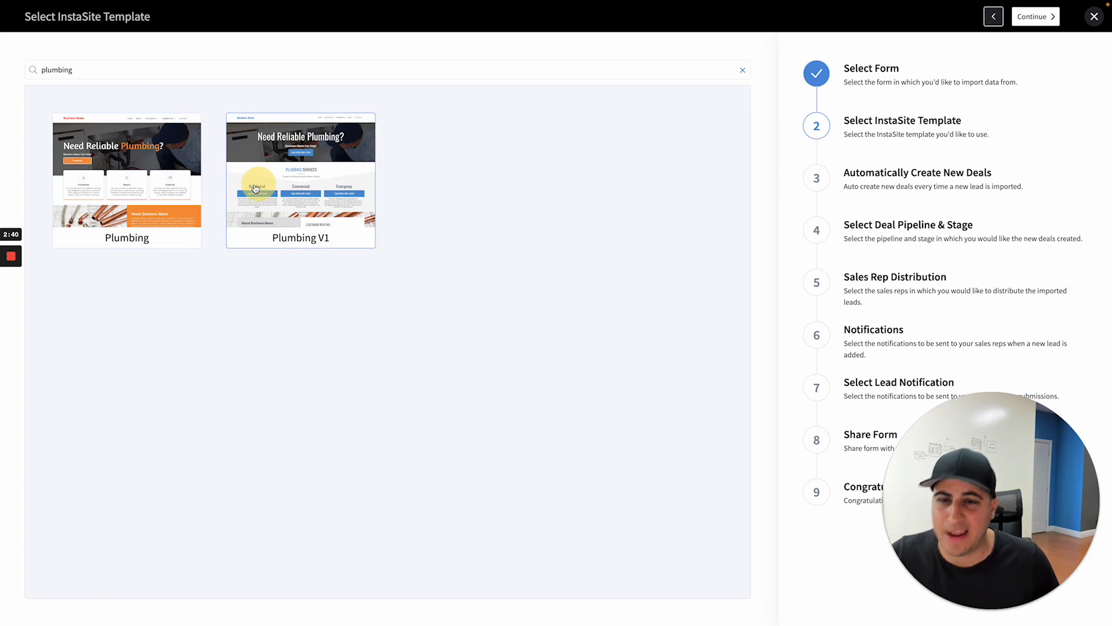
{"action": "left_click", "coordinate": [1036, 16]}
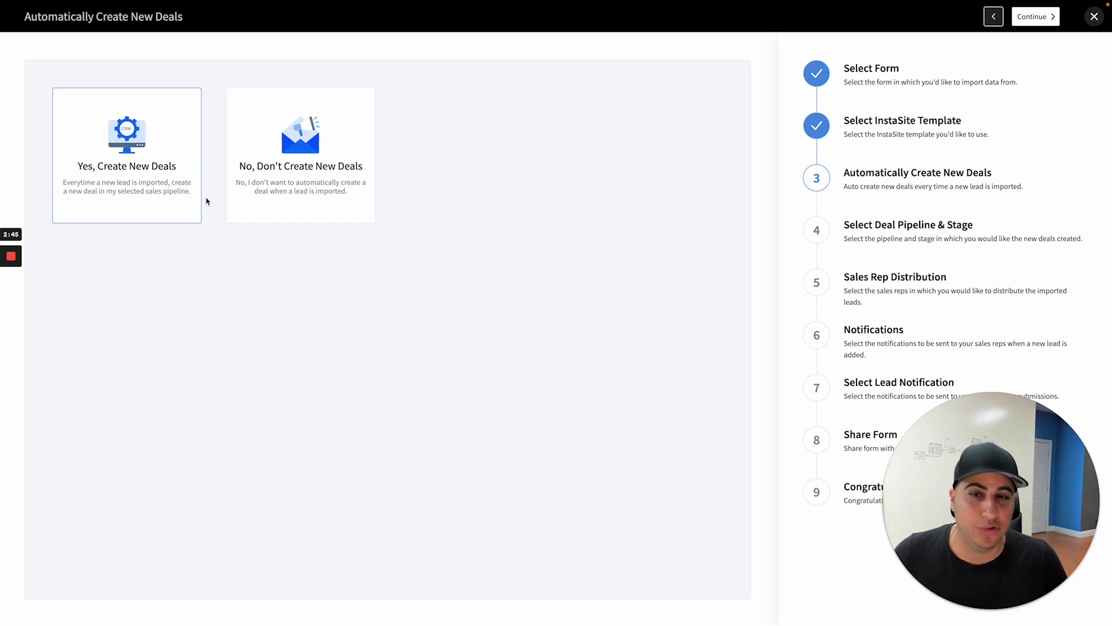
Enable automatic deal creation in the Pipeline pipeline at stage 1 with a 997 deal value.
{"action": "left_click", "coordinate": [1021, 16]}
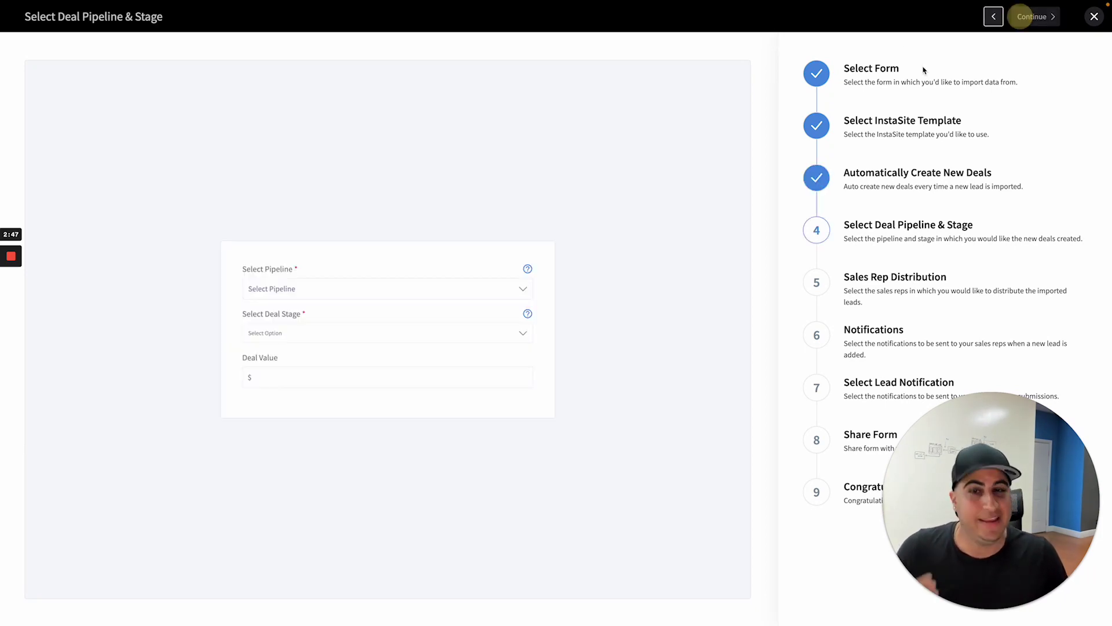
{"action": "left_click", "coordinate": [347, 289]}
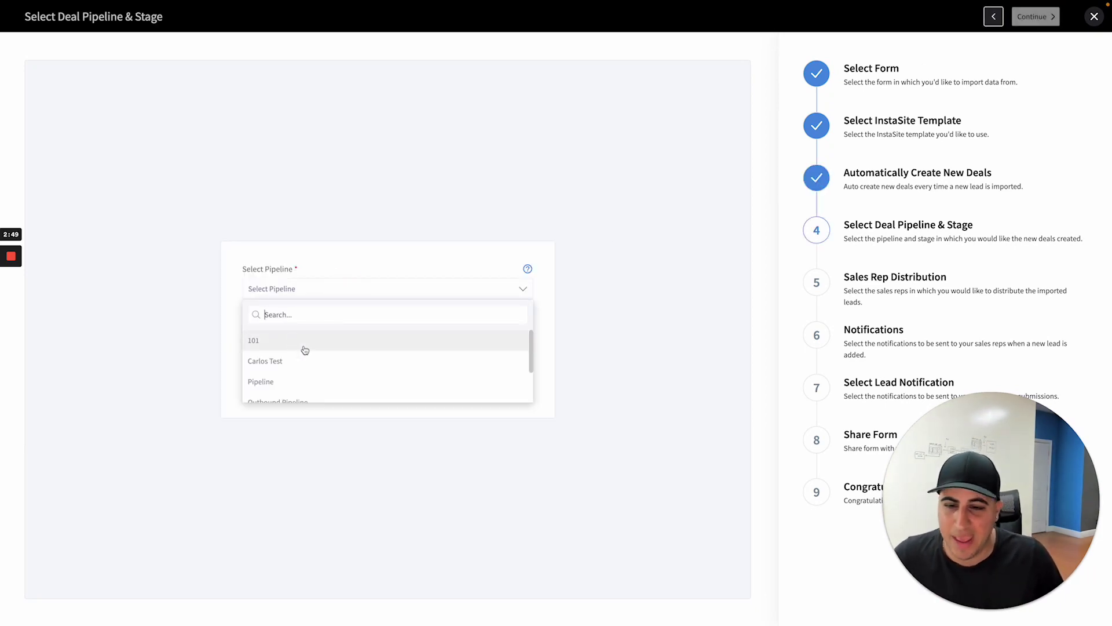
{"action": "left_click", "coordinate": [301, 380]}
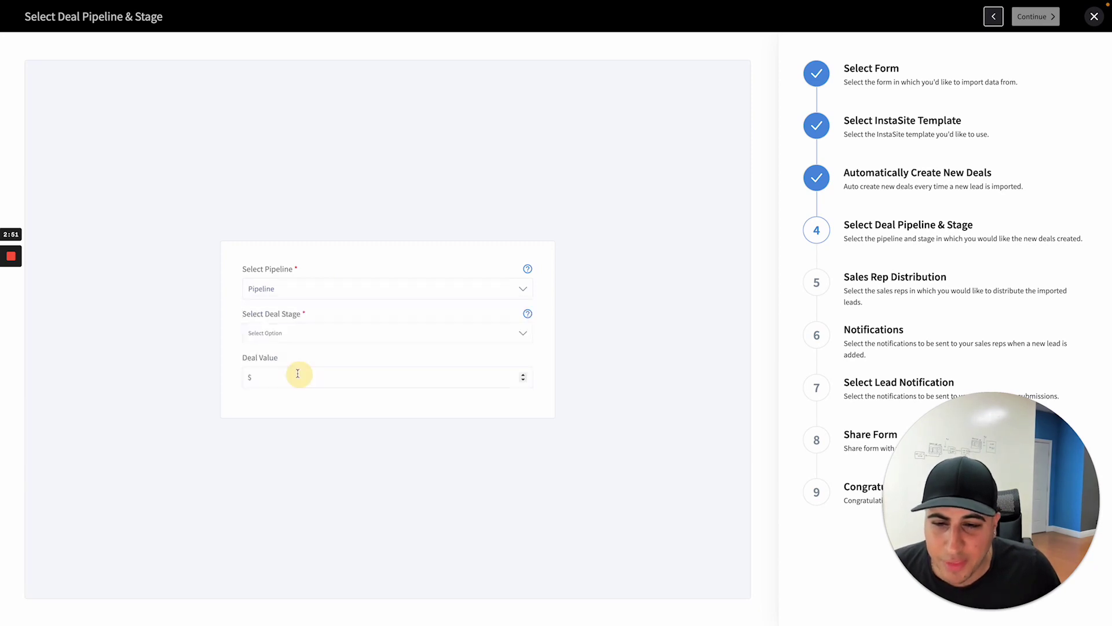
{"action": "left_click", "coordinate": [285, 337]}
{"action": "left_click", "coordinate": [264, 360]}
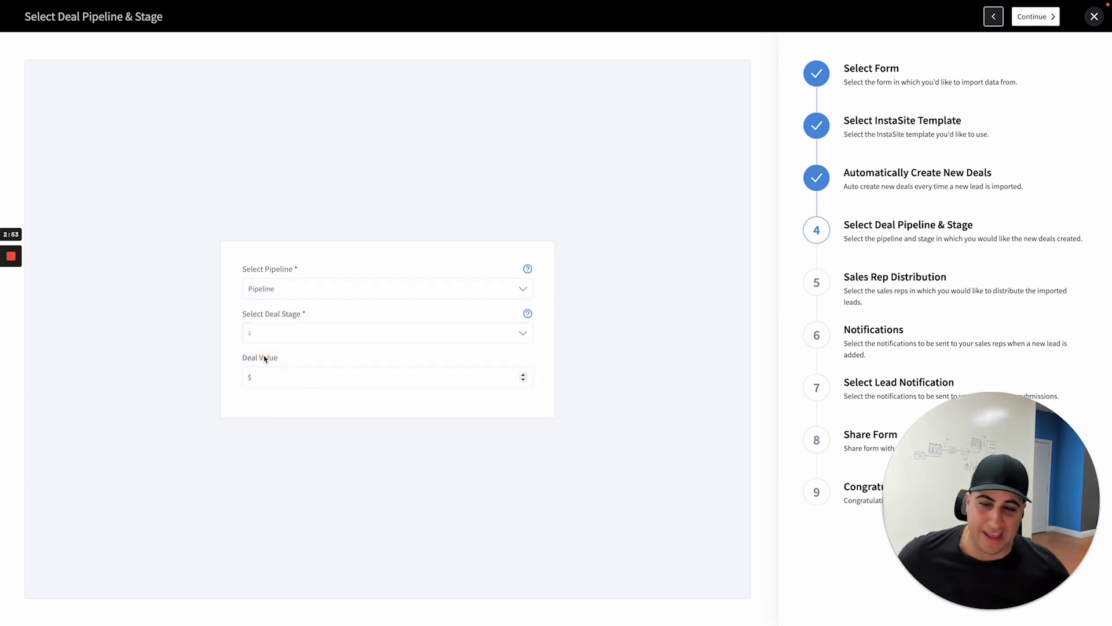
{"action": "left_click", "coordinate": [285, 377]}
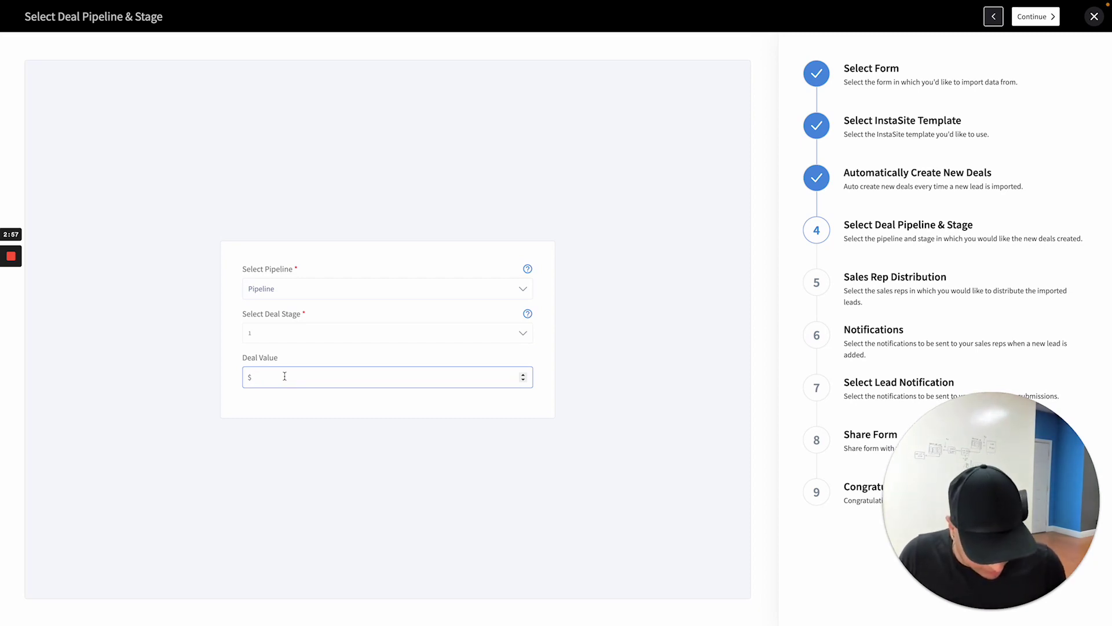
{"action": "type", "text": "997"}
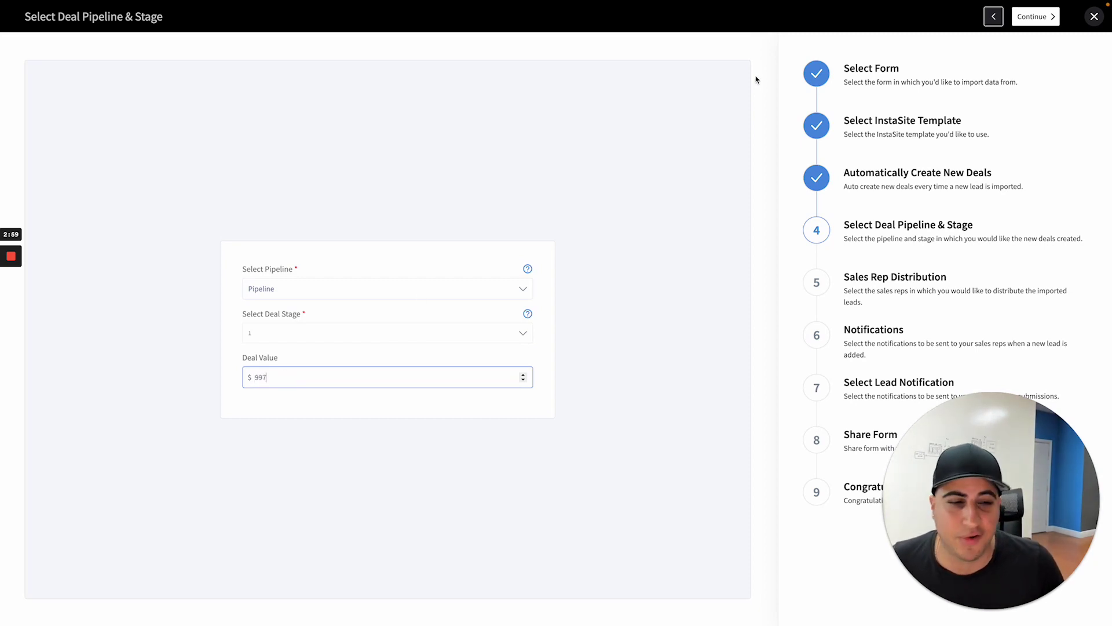
Assign the first listed user as sales rep, using their phone number for SMS alerts.
{"action": "left_click", "coordinate": [1038, 21]}
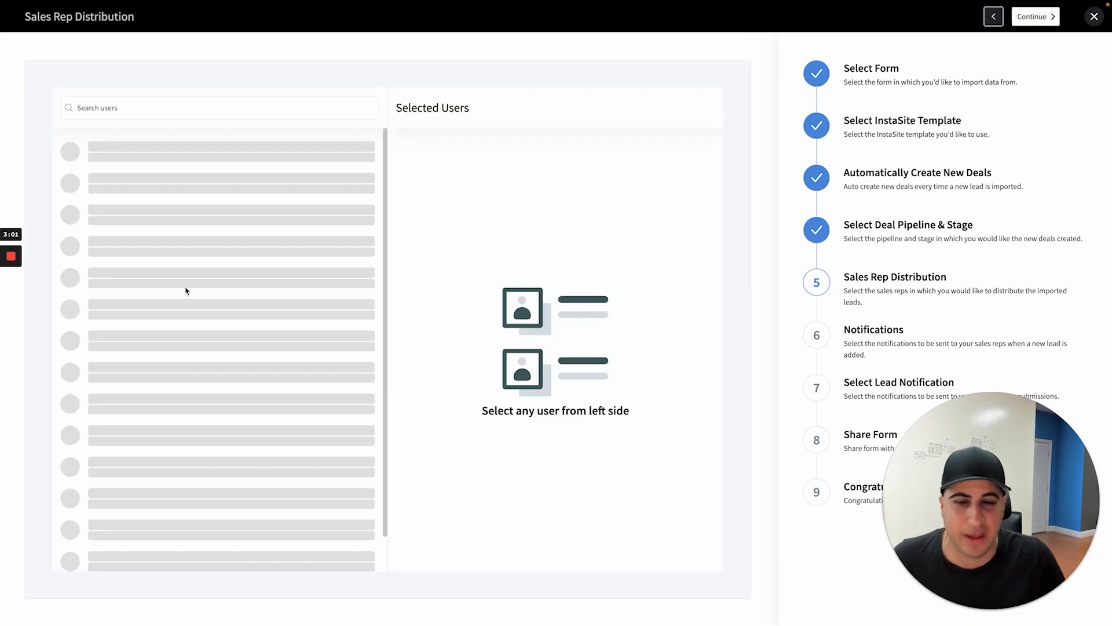
{"action": "left_click", "coordinate": [141, 155]}
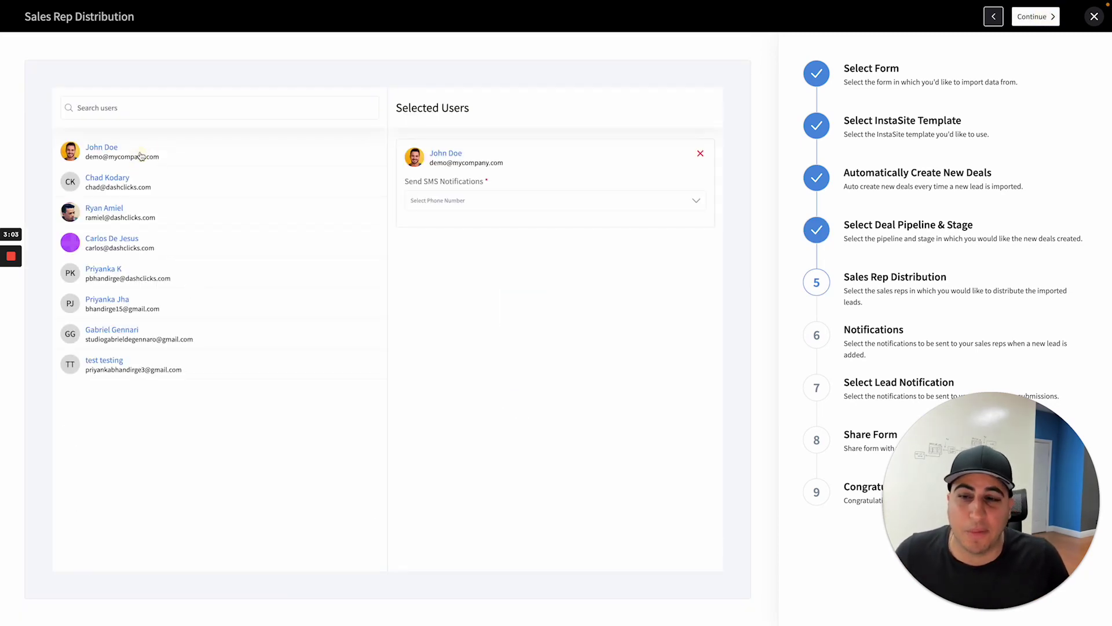
{"action": "left_click", "coordinate": [501, 204]}
{"action": "left_click", "coordinate": [470, 221]}
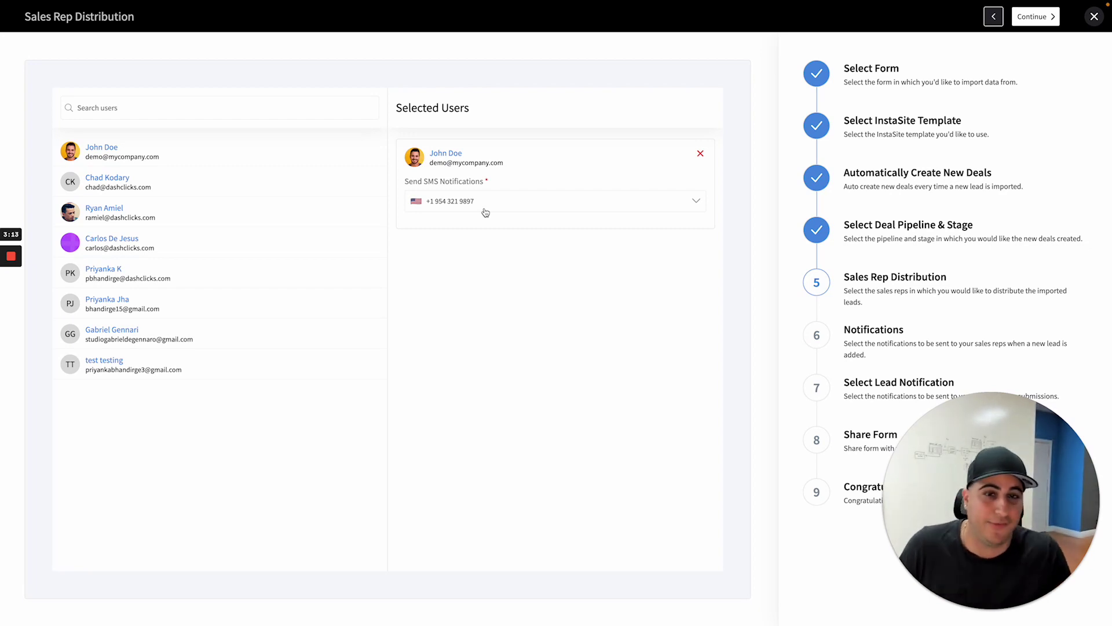
{"action": "left_click", "coordinate": [1029, 23]}
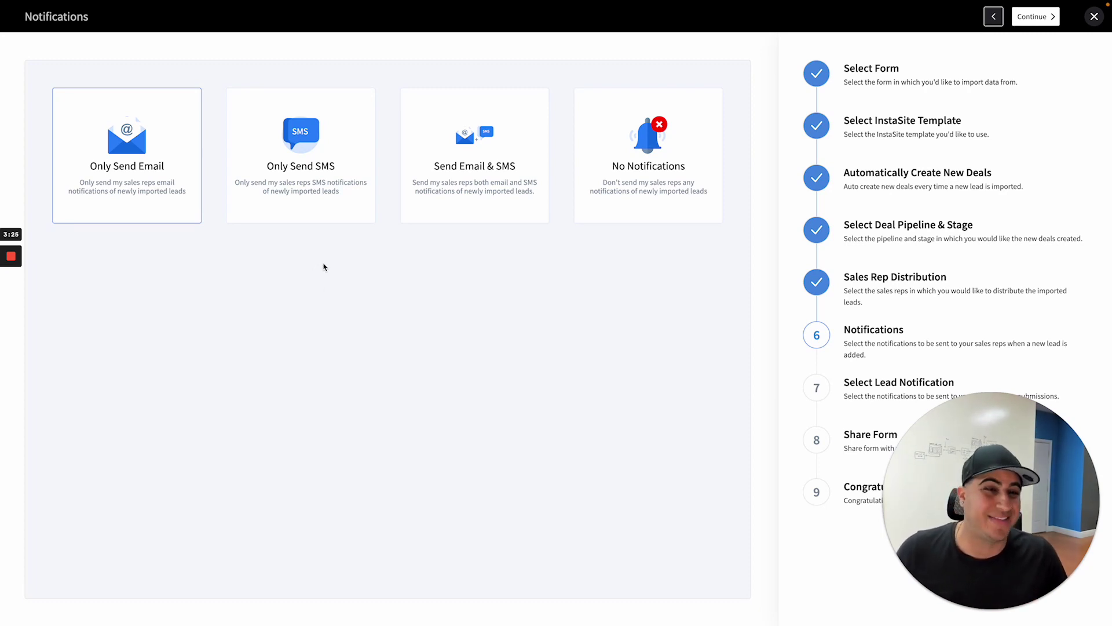
Set both the sales-rep and lead notifications to No Notifications.
{"action": "left_click", "coordinate": [508, 149]}
{"action": "left_click", "coordinate": [626, 130]}
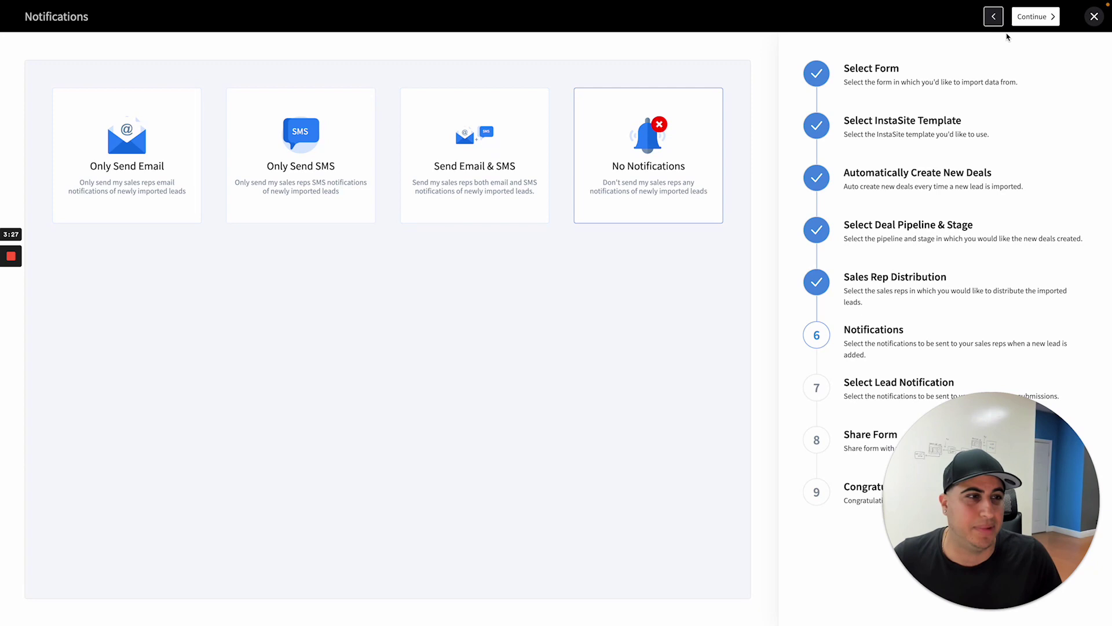
{"action": "left_click", "coordinate": [1037, 17]}
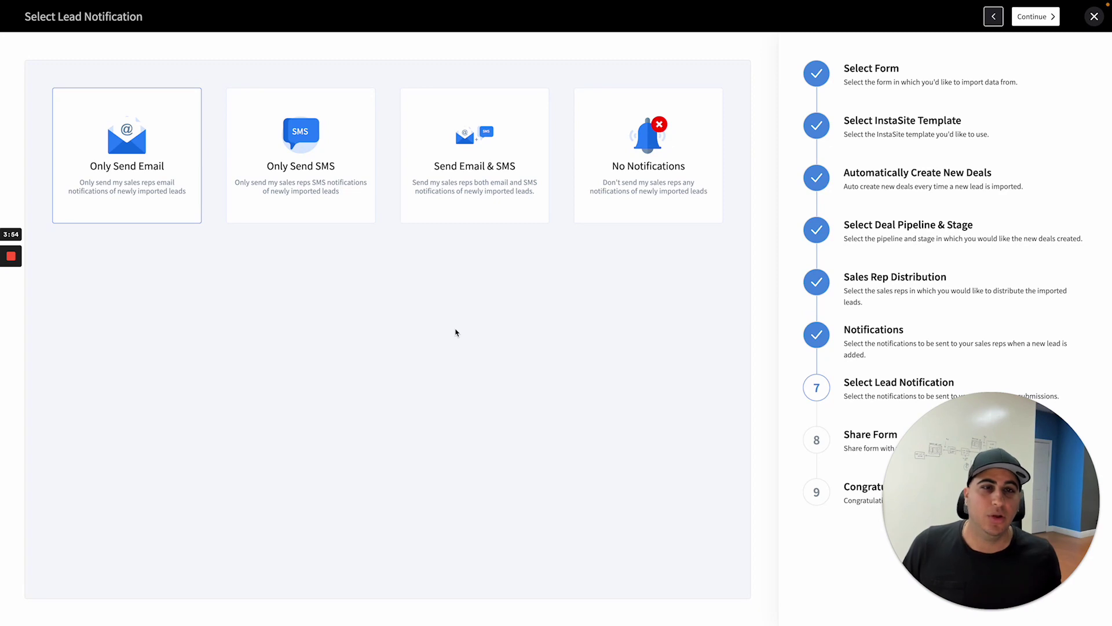
{"action": "left_click", "coordinate": [473, 138]}
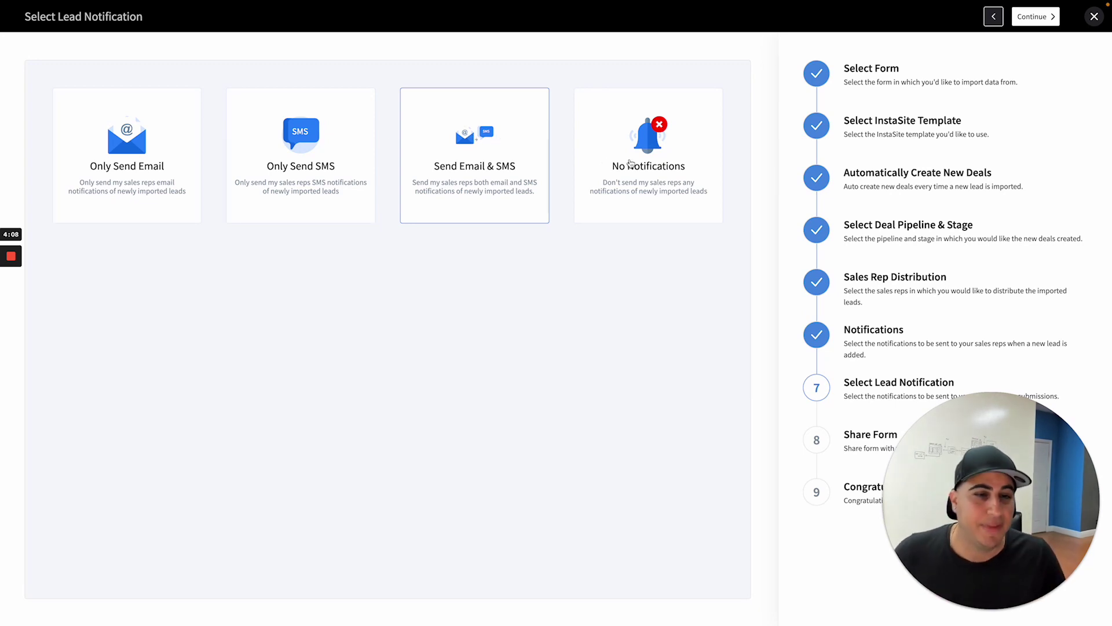
Submit the campaign, copy the form's EMBED code, and close the Congratulations screen.
{"action": "left_click", "coordinate": [1031, 18]}
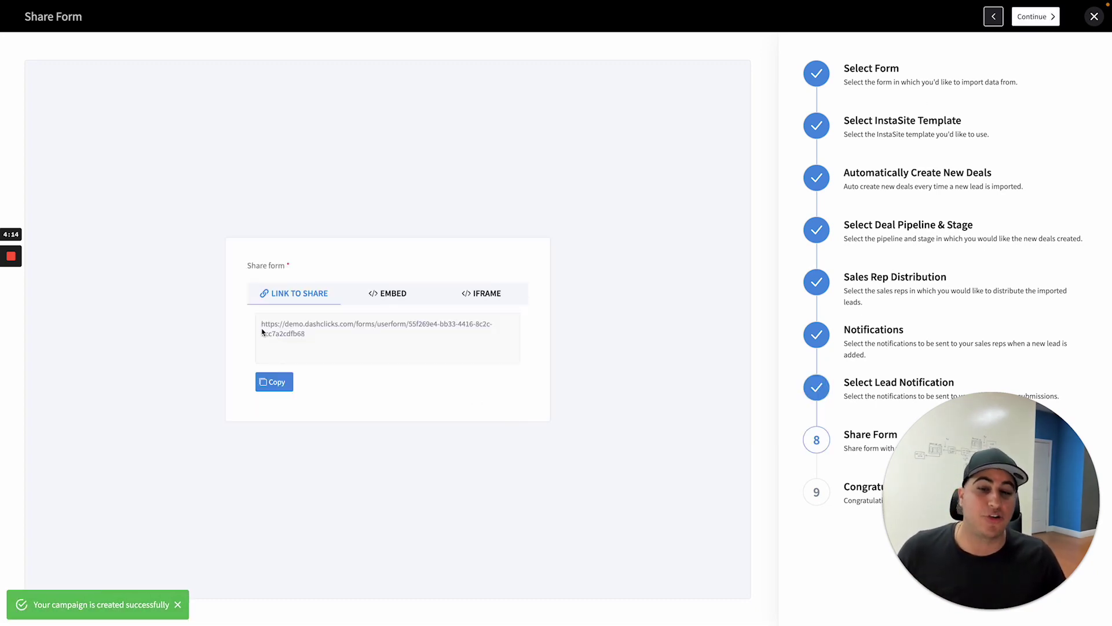
{"action": "left_click_drag", "start_coordinate": [304, 335], "coordinate": [255, 325]}
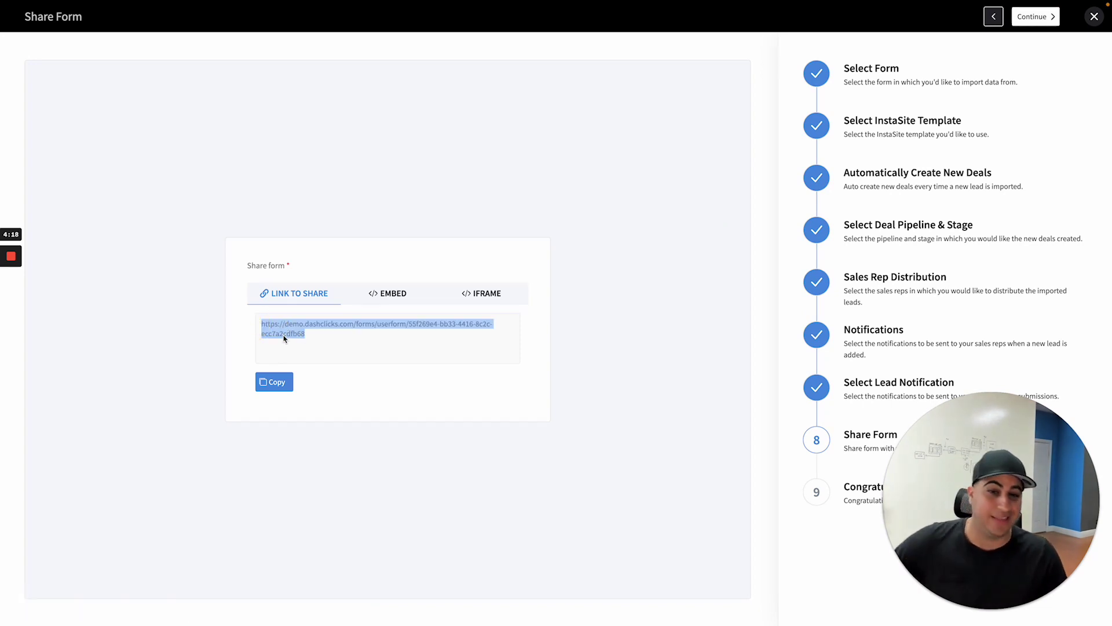
{"action": "left_click", "coordinate": [400, 293]}
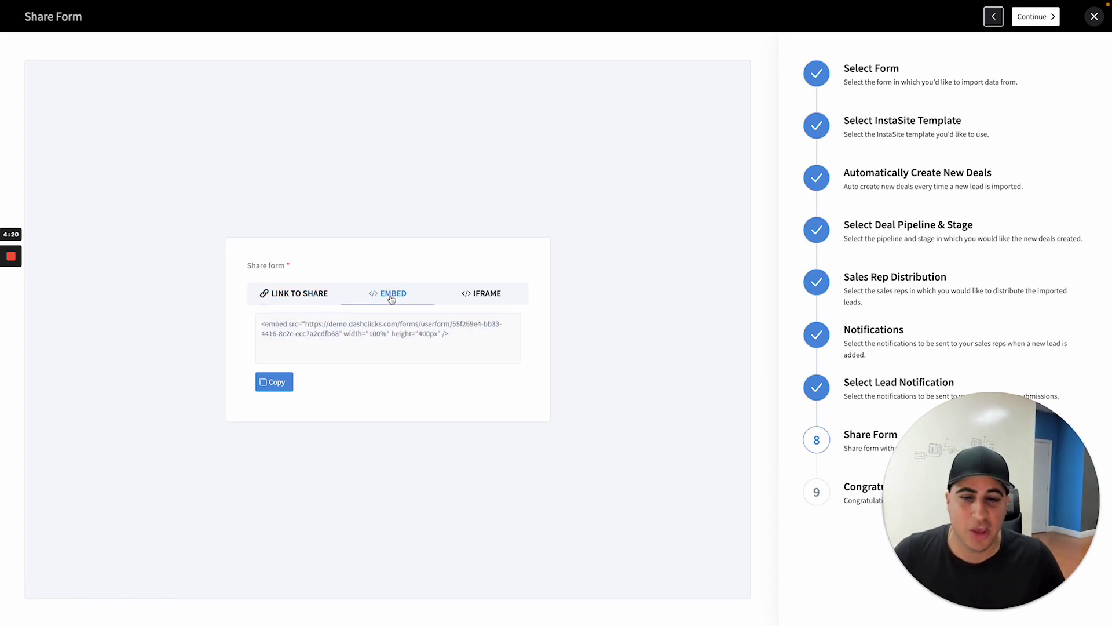
{"action": "left_click", "coordinate": [281, 381]}
{"action": "left_click", "coordinate": [487, 292]}
{"action": "left_click", "coordinate": [390, 291]}
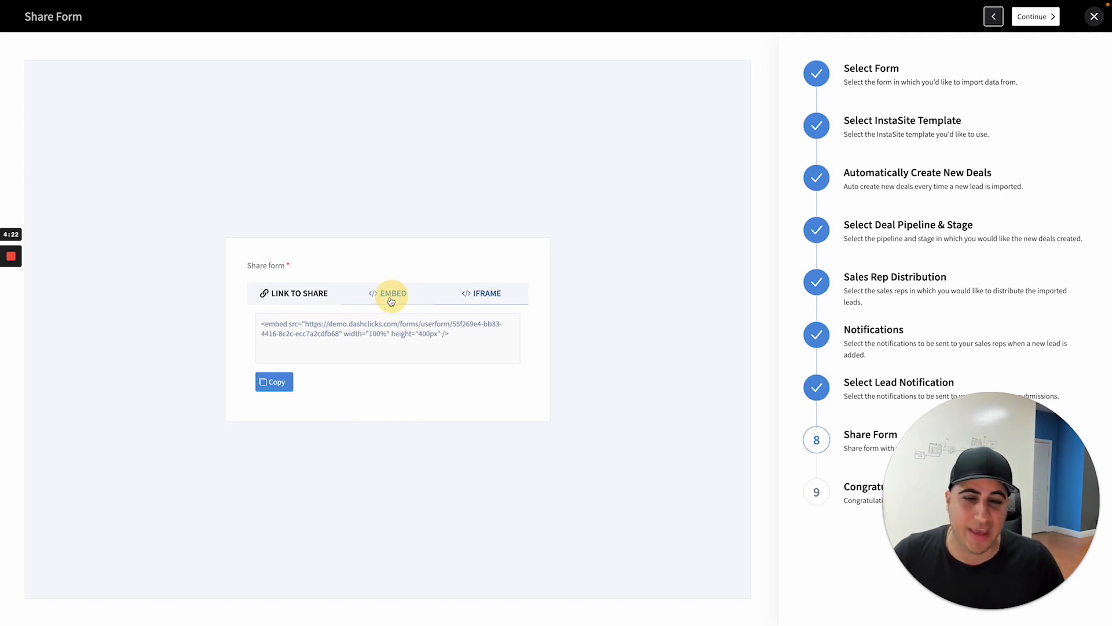
{"action": "left_click", "coordinate": [278, 383]}
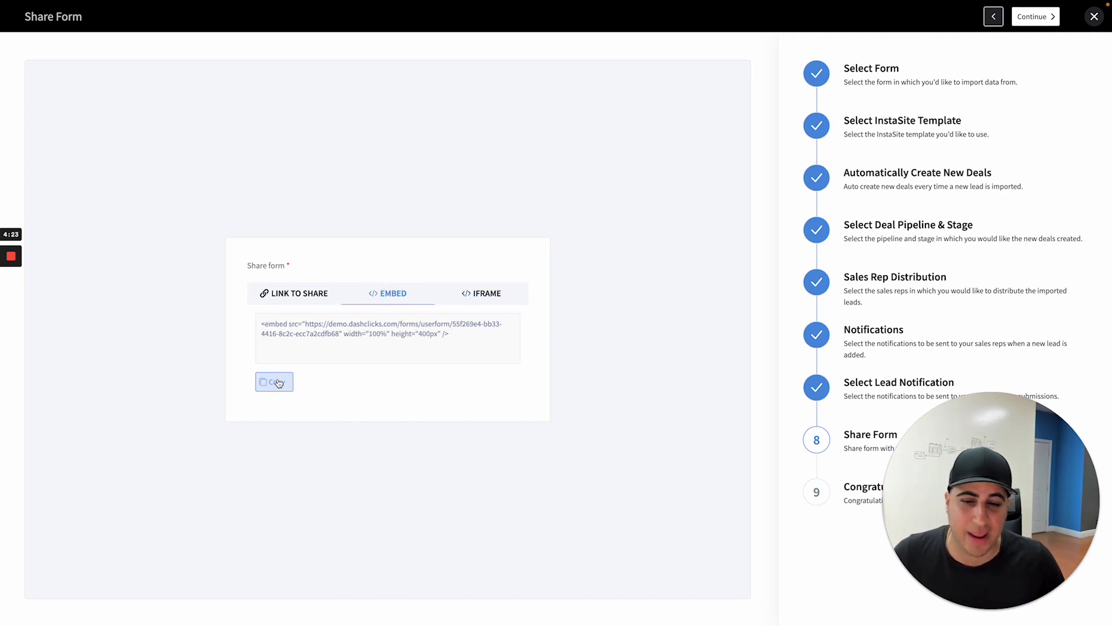
{"action": "left_click", "coordinate": [1033, 16]}
{"action": "left_click", "coordinate": [388, 328]}
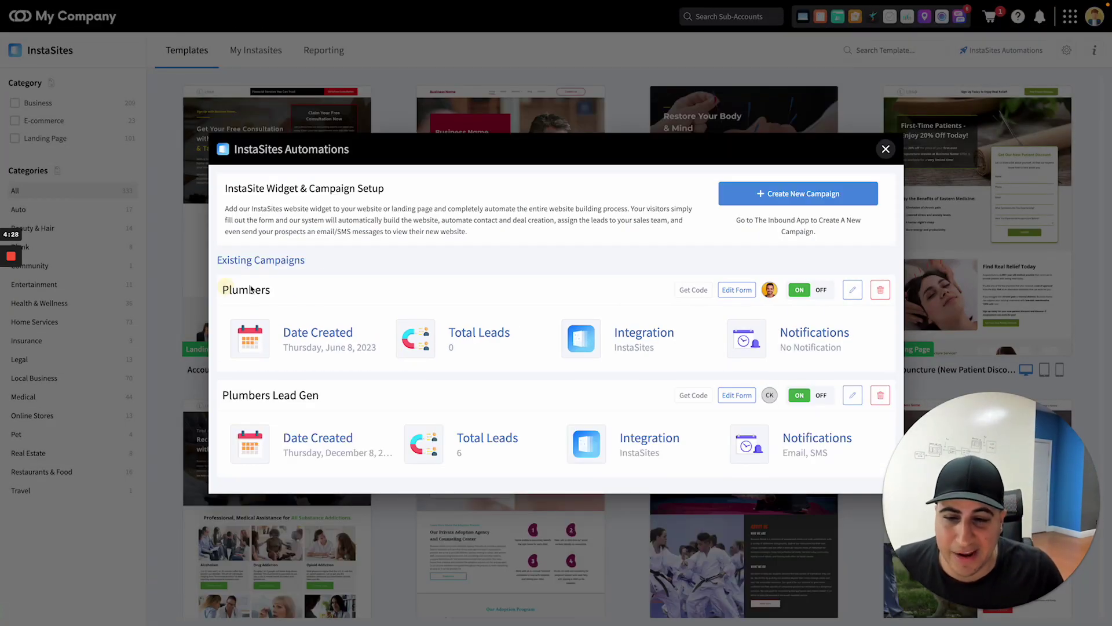
Check the new Plumbers campaign's entry in the automations list.
{"action": "left_click_drag", "start_coordinate": [222, 288], "coordinate": [311, 289]}
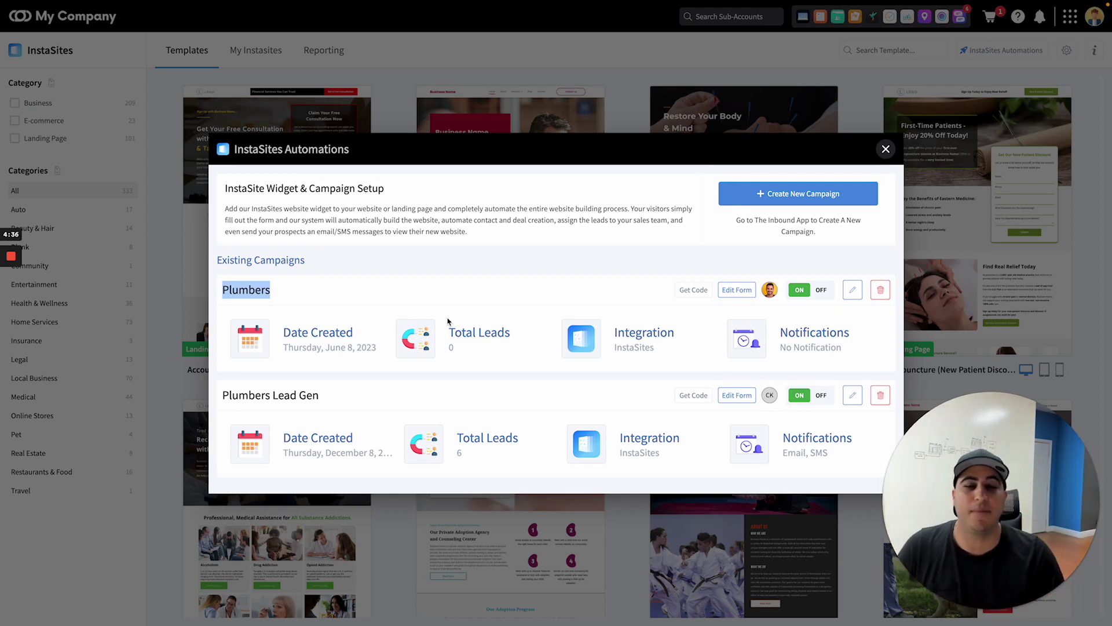
{"action": "left_click", "coordinate": [517, 298]}
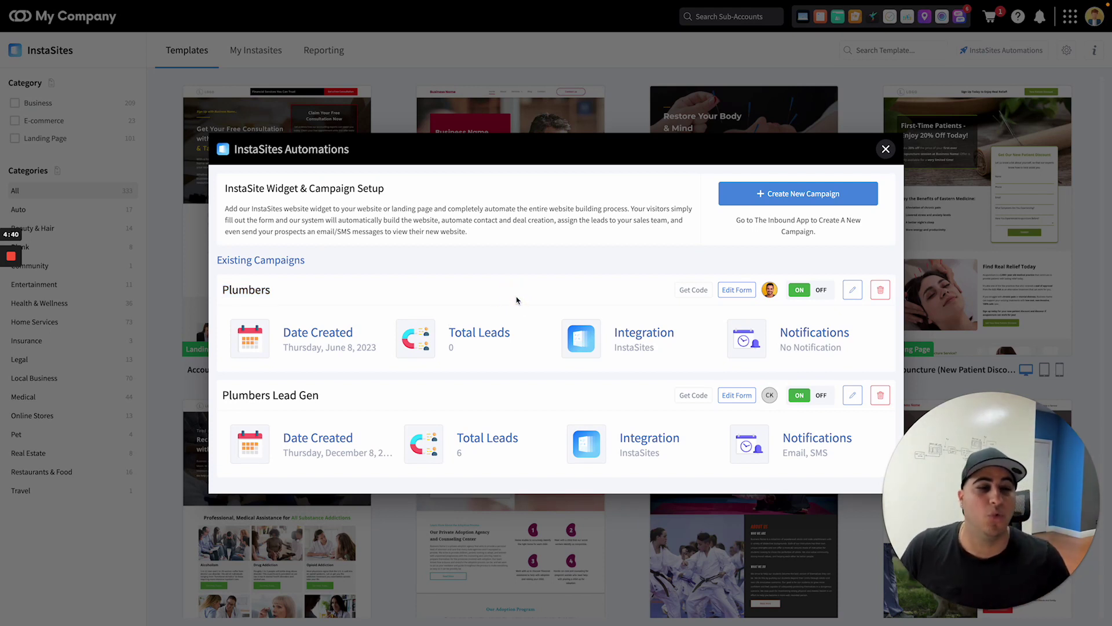
Switch to the InstaReports app and create a new InstaReports automation campaign.
{"action": "left_click", "coordinate": [886, 149]}
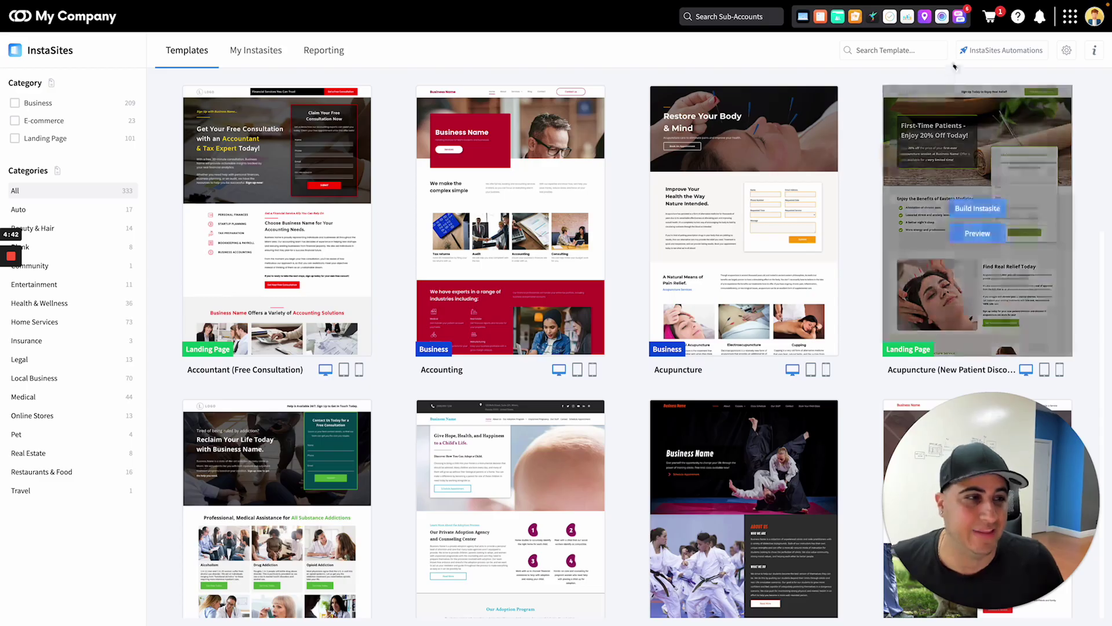
{"action": "left_click", "coordinate": [1075, 18]}
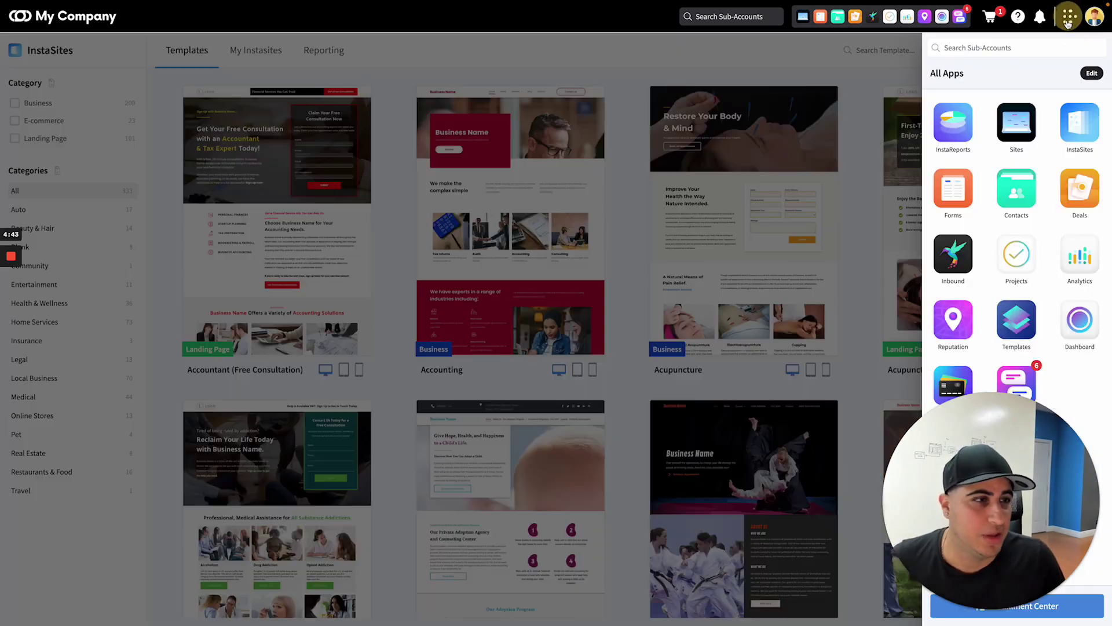
{"action": "left_click", "coordinate": [959, 137]}
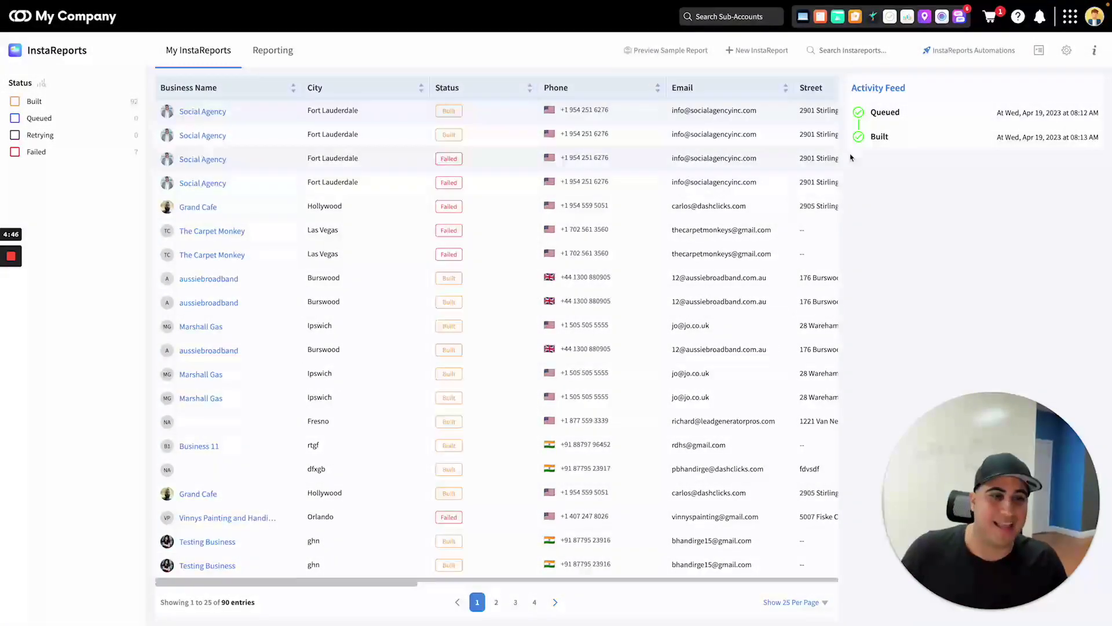
{"action": "left_click", "coordinate": [971, 51]}
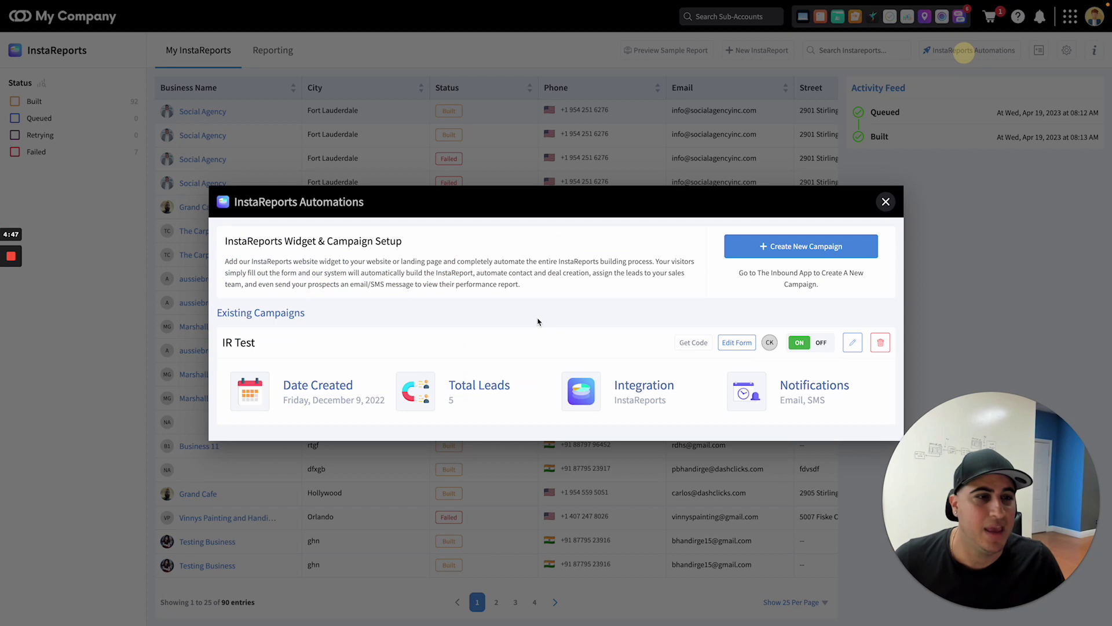
{"action": "left_click", "coordinate": [777, 246]}
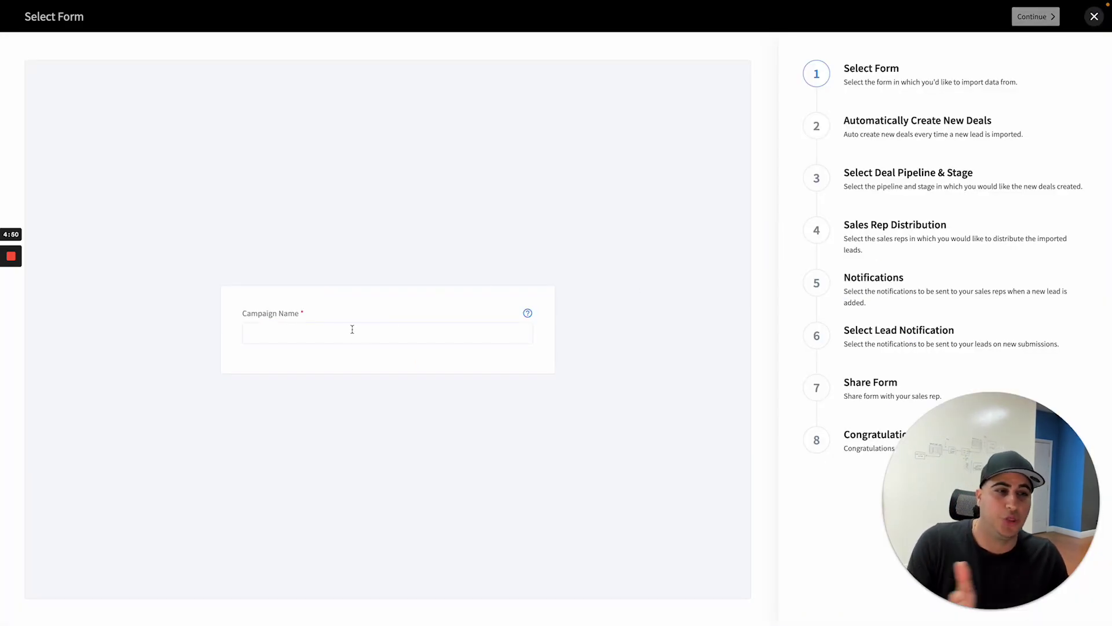